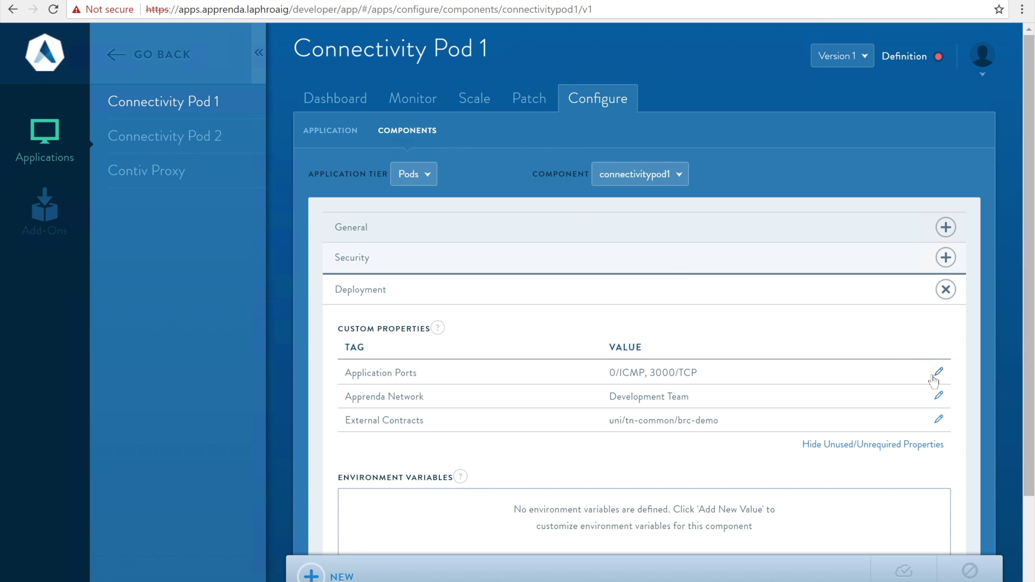
# - Keep Connectivity Pod 1's Apprenda Network as Development Team, then edit its Application Ports
pyautogui.click(935, 395)
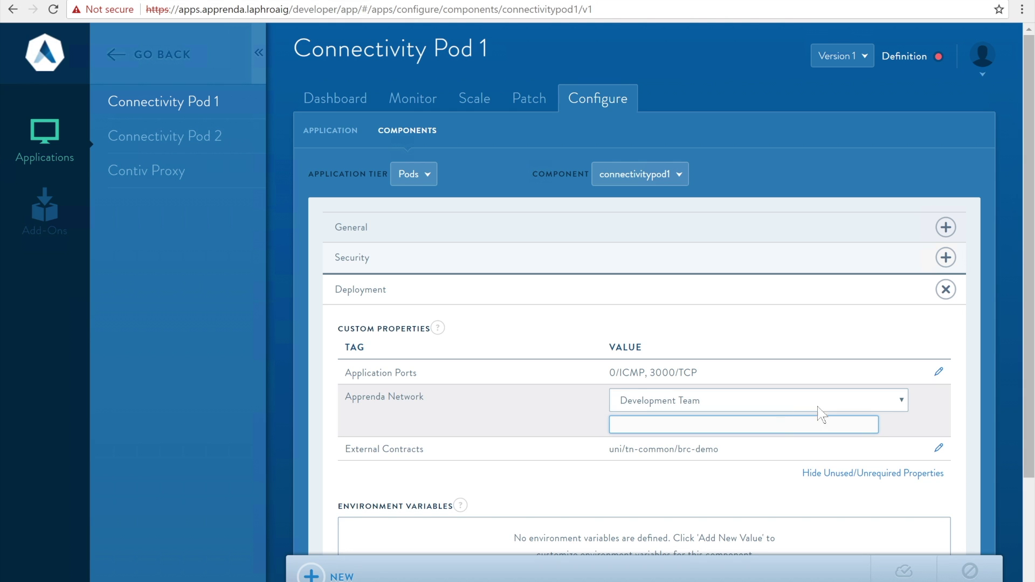
pyautogui.click(778, 404)
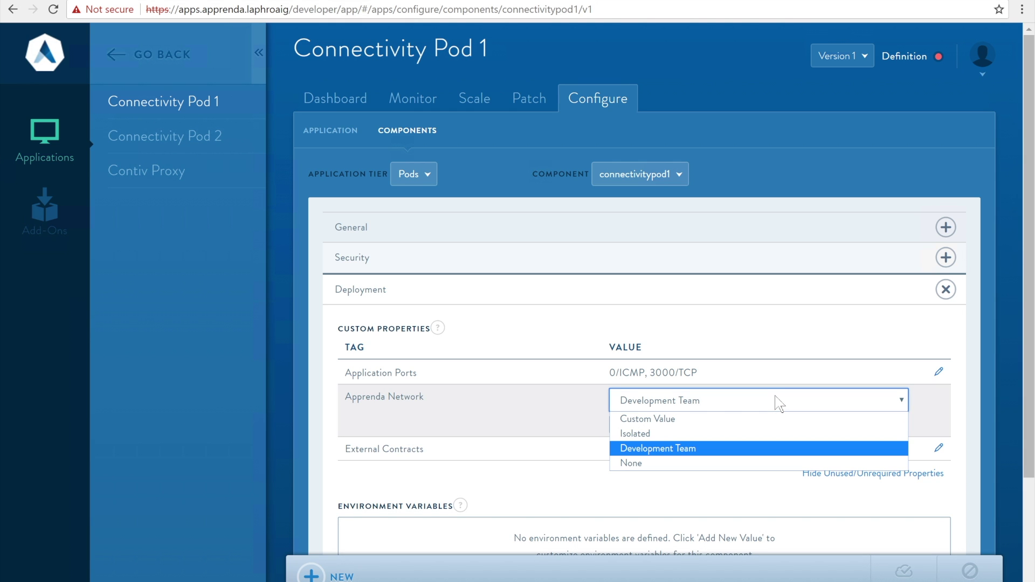
pyautogui.click(678, 420)
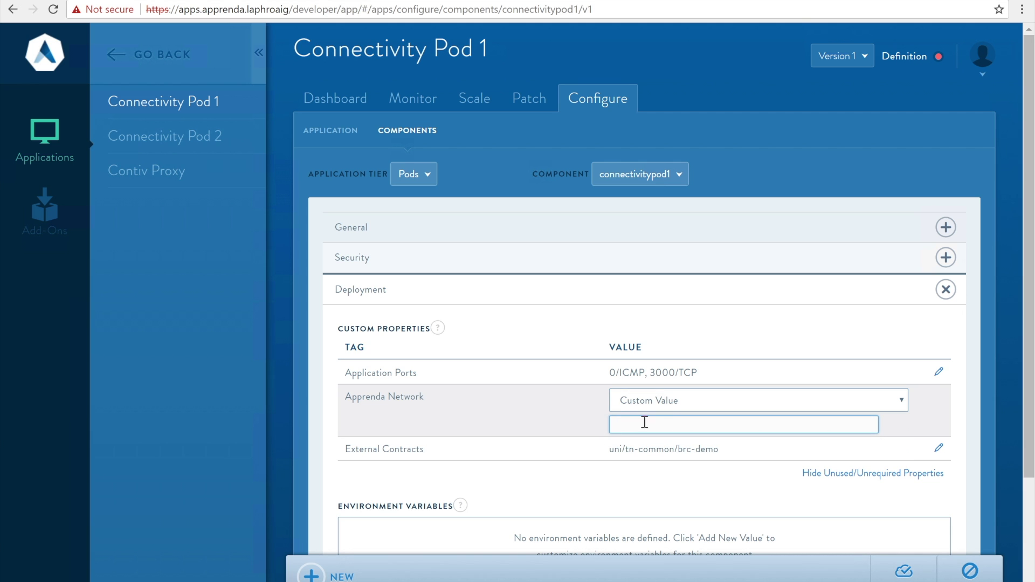
pyautogui.click(677, 400)
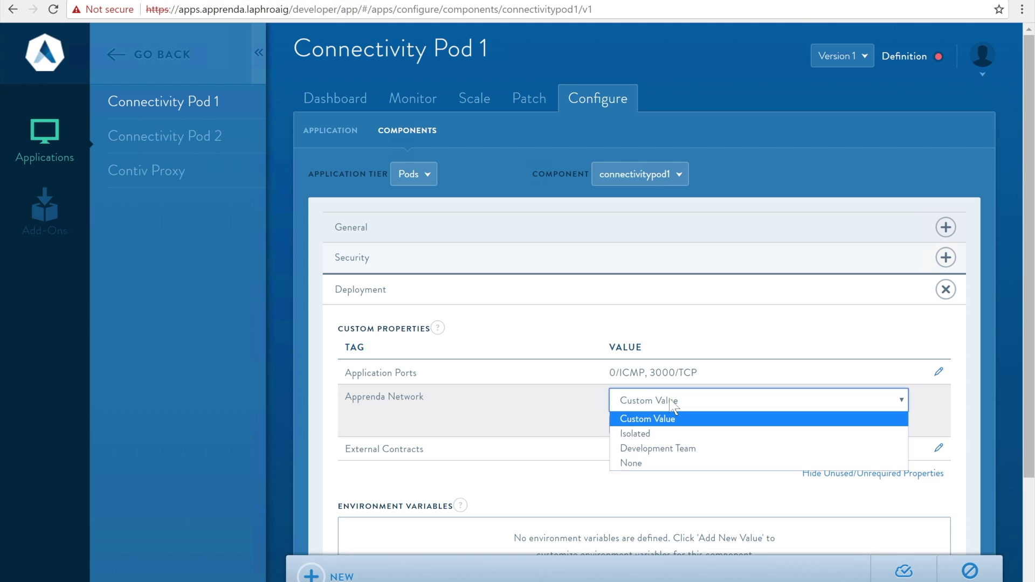
pyautogui.click(672, 447)
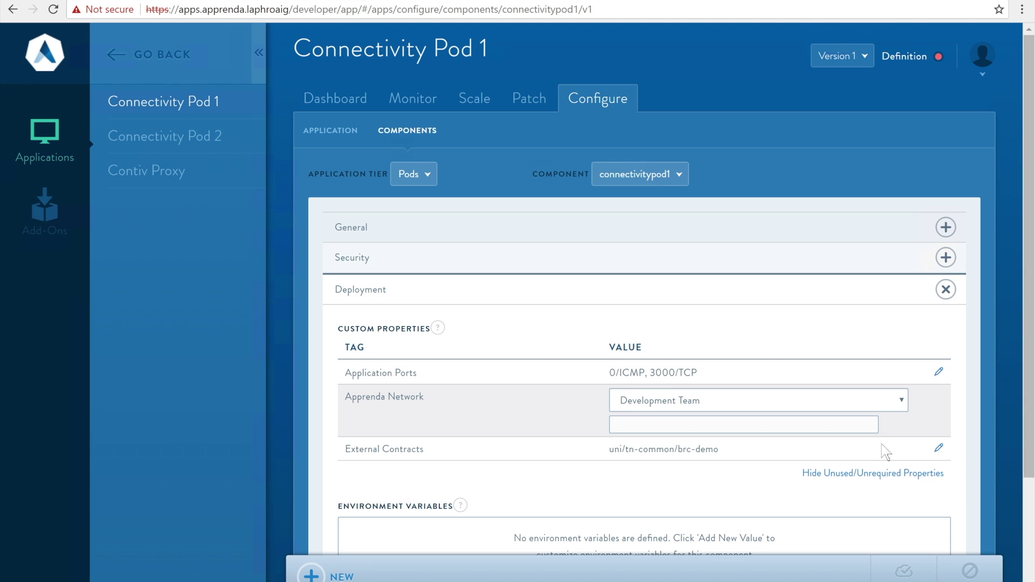
pyautogui.click(938, 372)
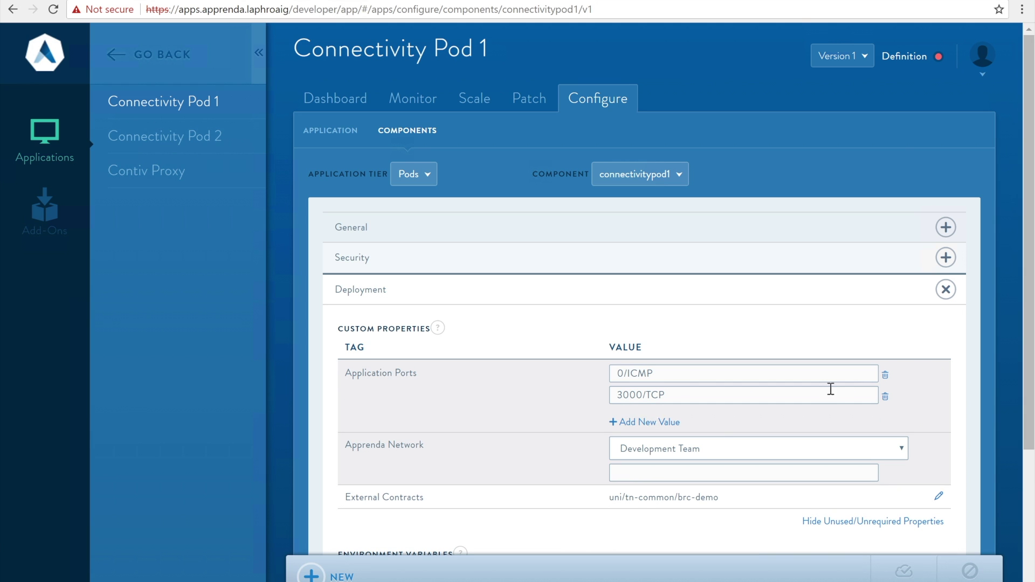
# - Check the 0/ICMP and 3000/TCP port entries, then edit External Contracts (uni/tn-common/brc-demo)
pyautogui.click(790, 377)
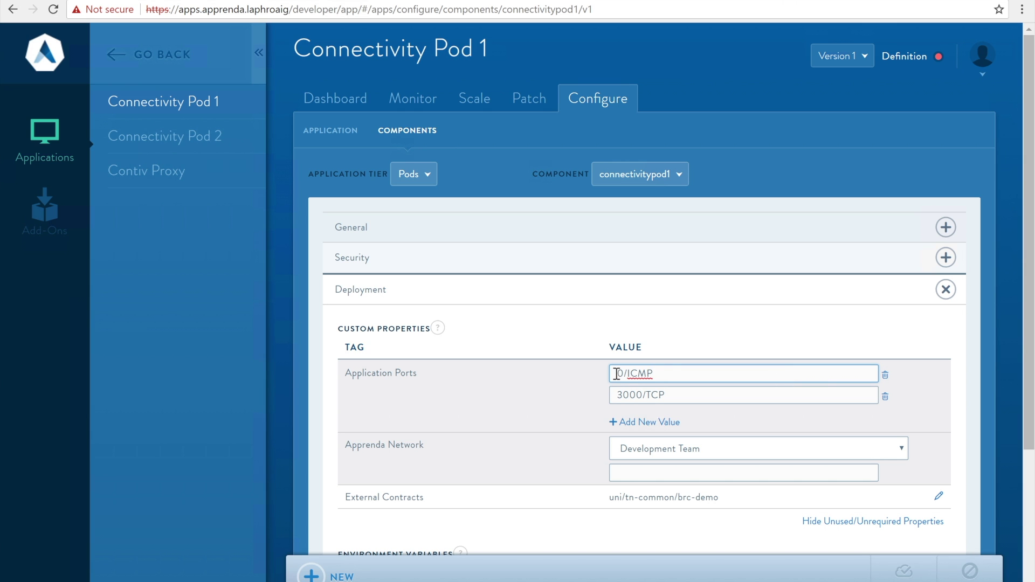
pyautogui.moveTo(616, 373); pyautogui.dragTo(673, 369)
pyautogui.click(673, 369)
pyautogui.moveTo(614, 398); pyautogui.dragTo(681, 393)
pyautogui.click(681, 393)
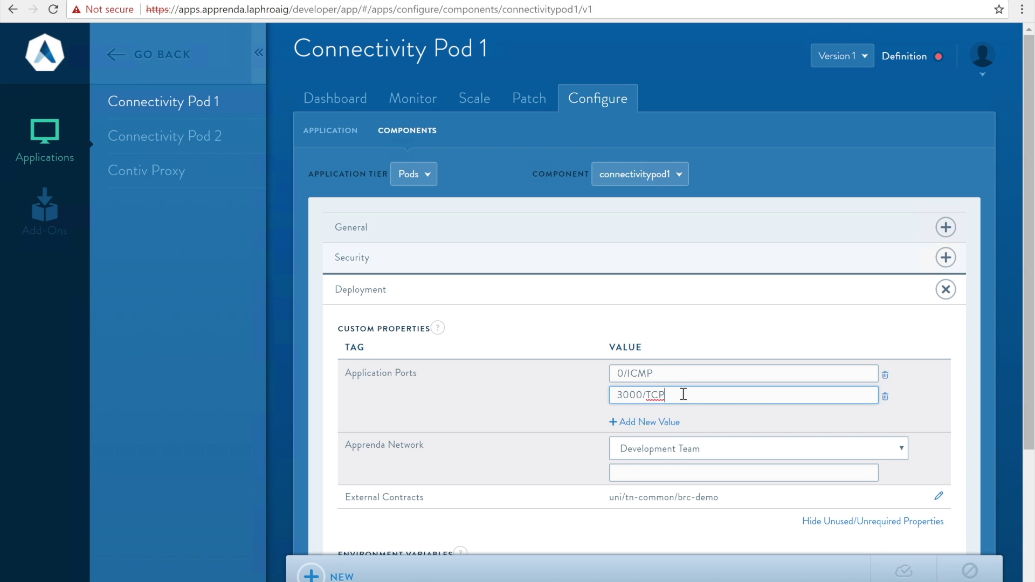
pyautogui.click(936, 493)
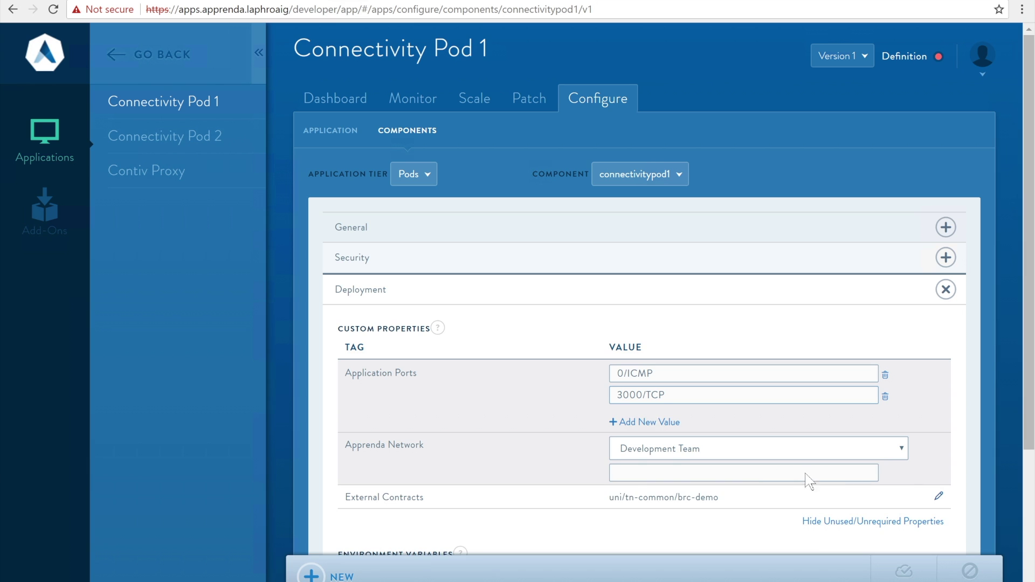
pyautogui.scroll(-1, 746, 490)
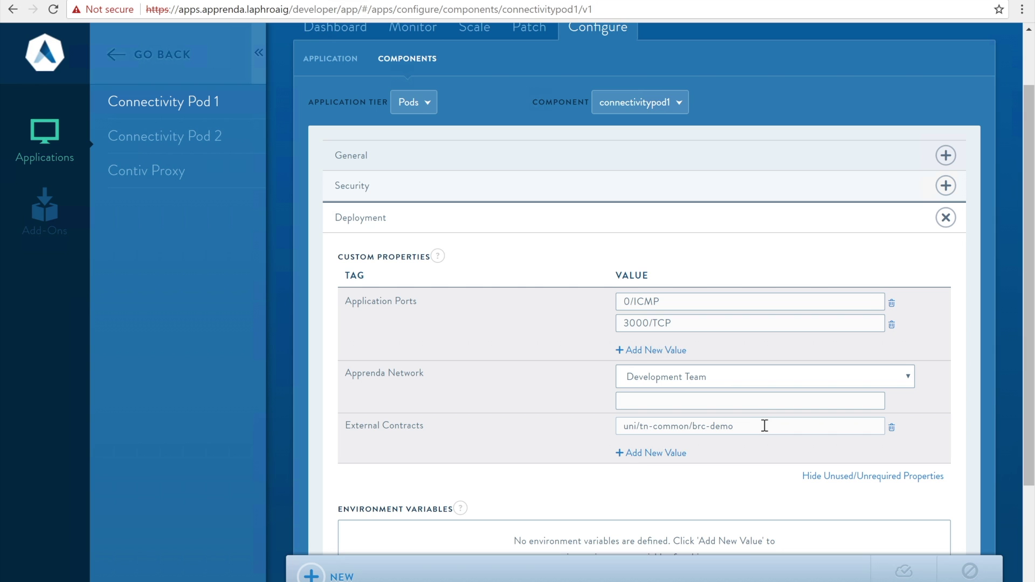
# - Select the uni/tn-common/brc-demo External Contracts value
pyautogui.moveTo(761, 427); pyautogui.dragTo(584, 441)
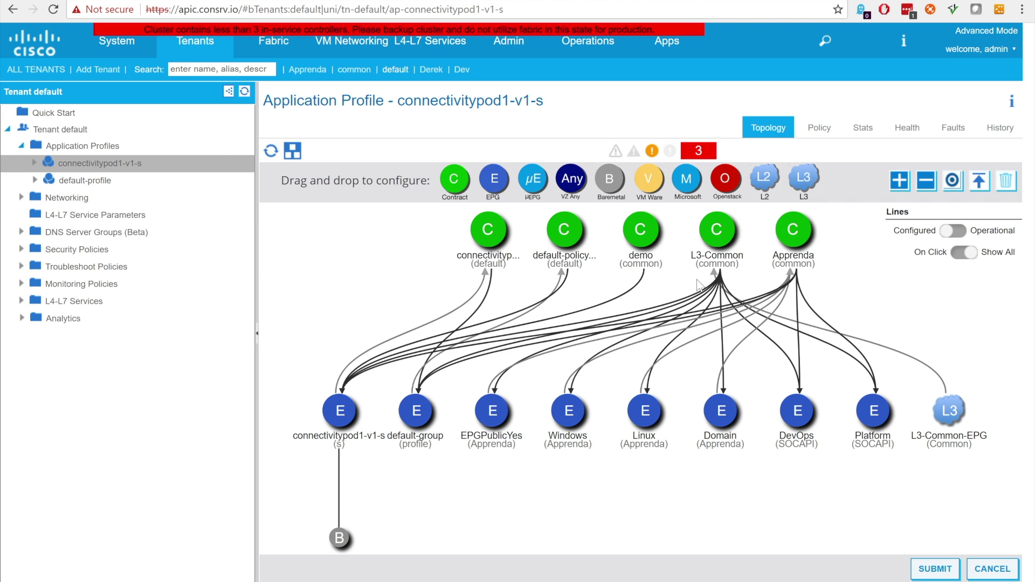
# - Move the demo contract node to the left end of the contract row
pyautogui.moveTo(720, 238)
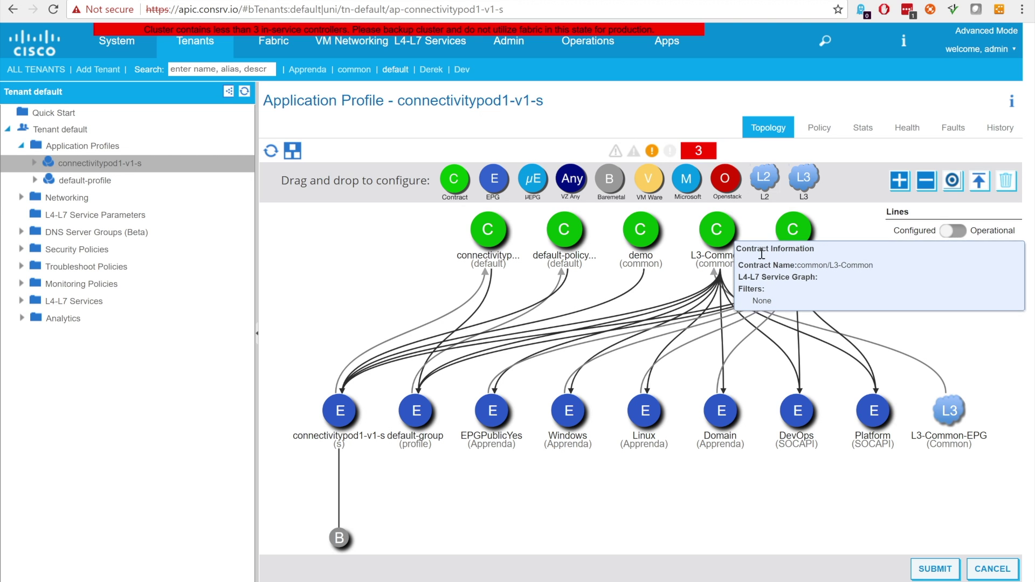
pyautogui.moveTo(792, 237)
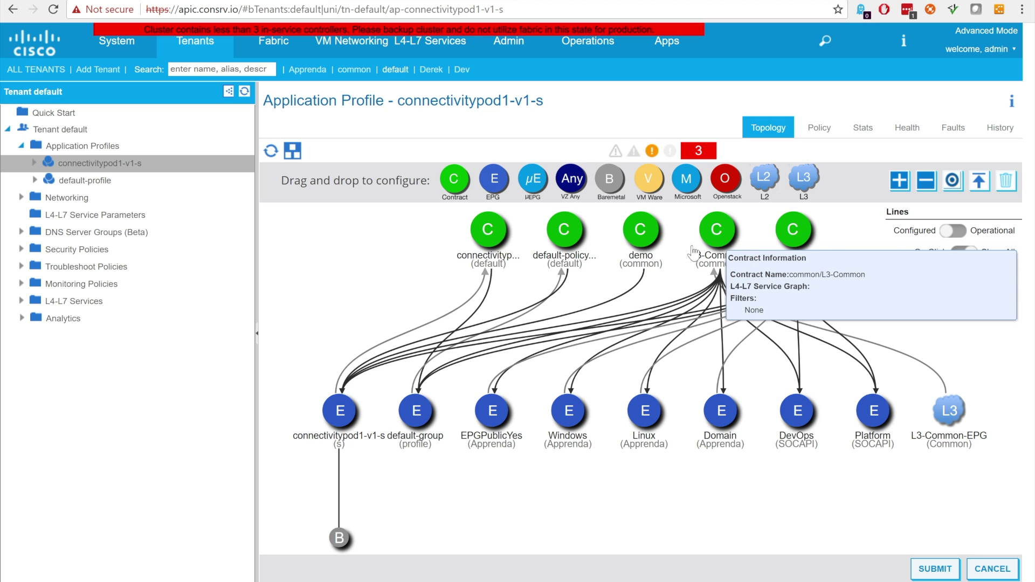
pyautogui.moveTo(640, 231); pyautogui.dragTo(435, 243)
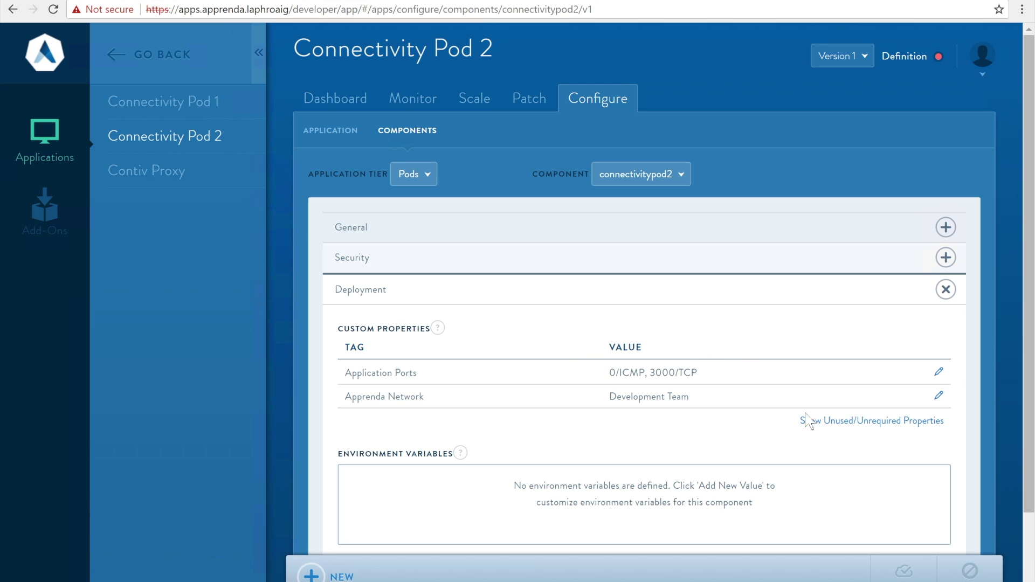
# - Reveal Connectivity Pod 2's unused deployment properties, including External Contracts
pyautogui.click(867, 421)
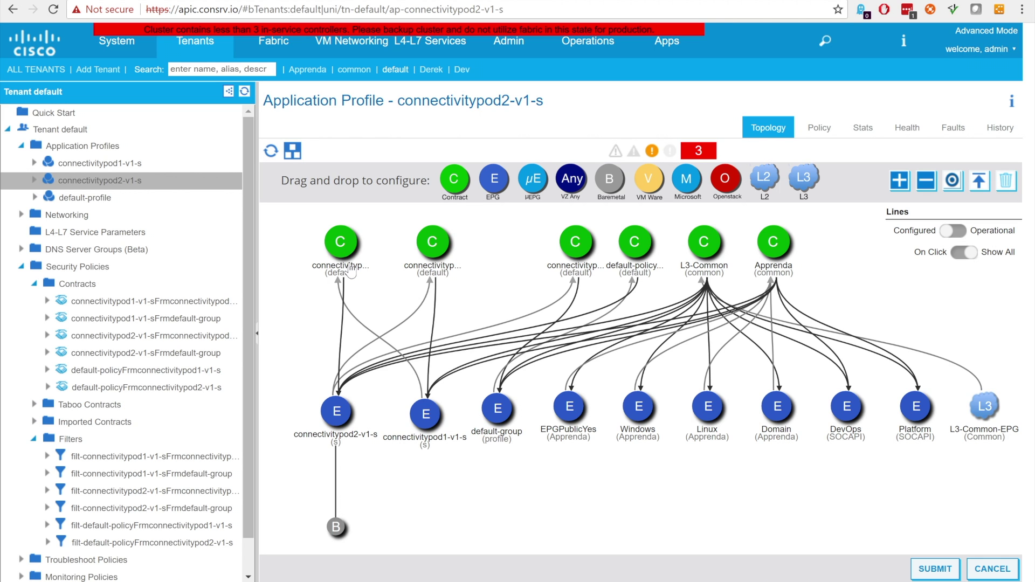
# - Inspect the pod 1-to-pod 2 and pod 2-to-pod 1 contracts and their filters
pyautogui.click(334, 240)
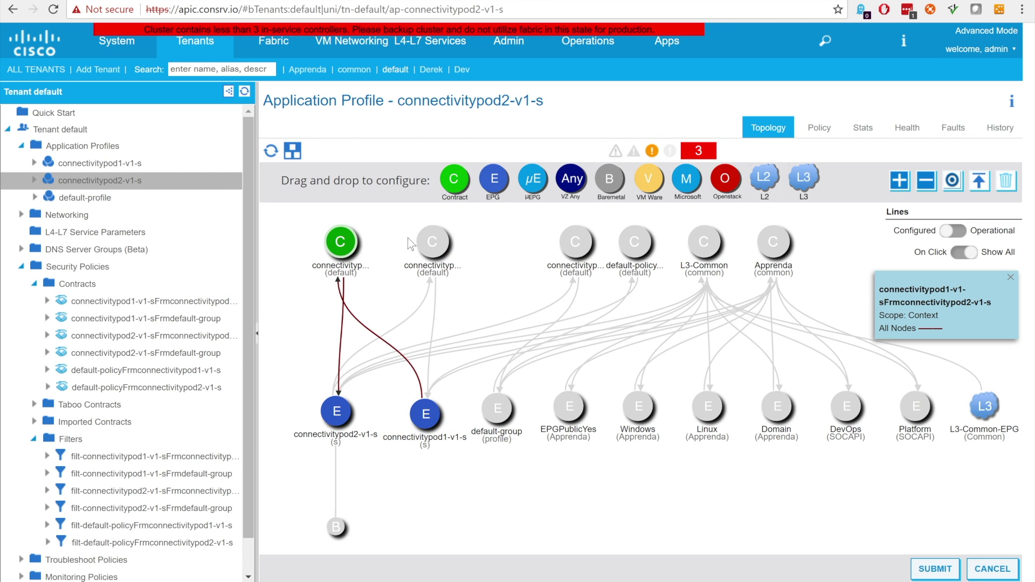
pyautogui.click(449, 246)
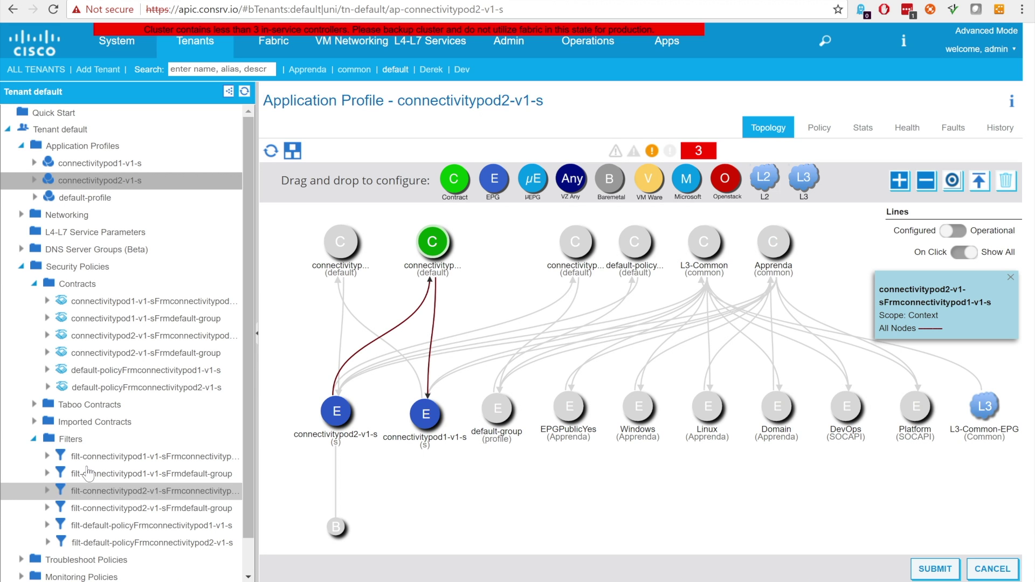
pyautogui.click(144, 509)
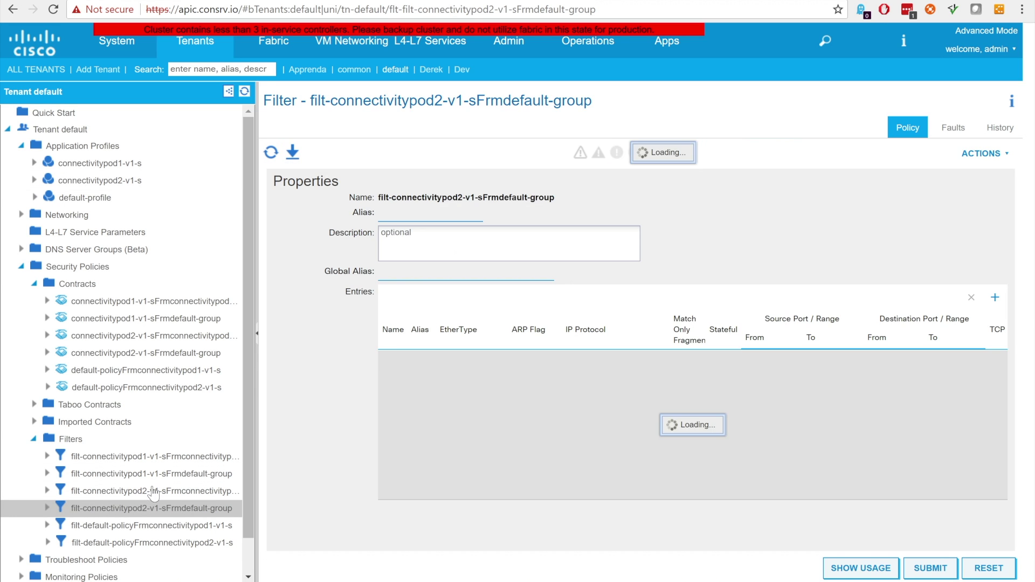
pyautogui.click(156, 492)
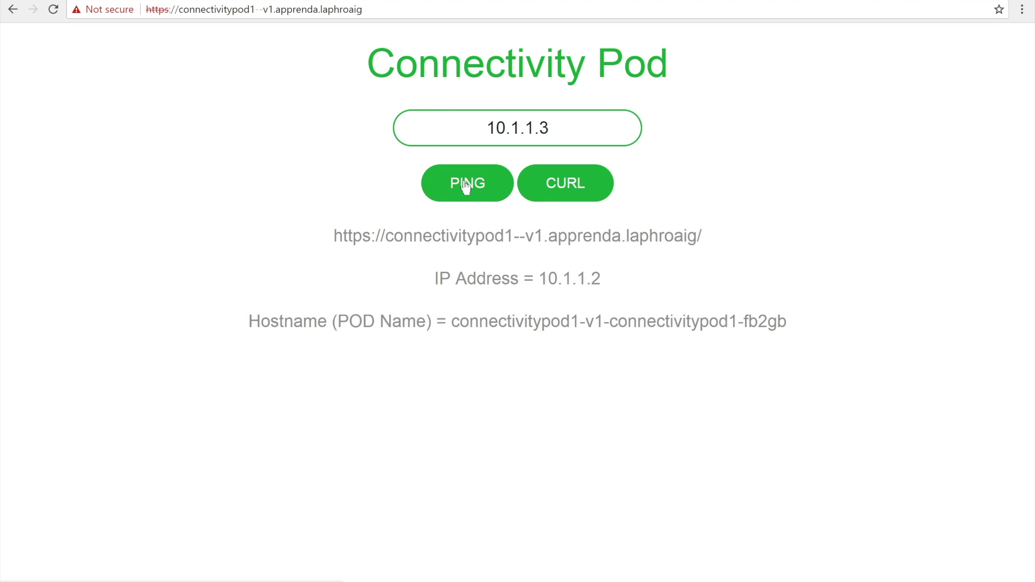
# - Ping and curl on port 3000 between pods: 10.1.1.3 from pod 1, 10.1.1.2 from pod 2
pyautogui.click(465, 185)
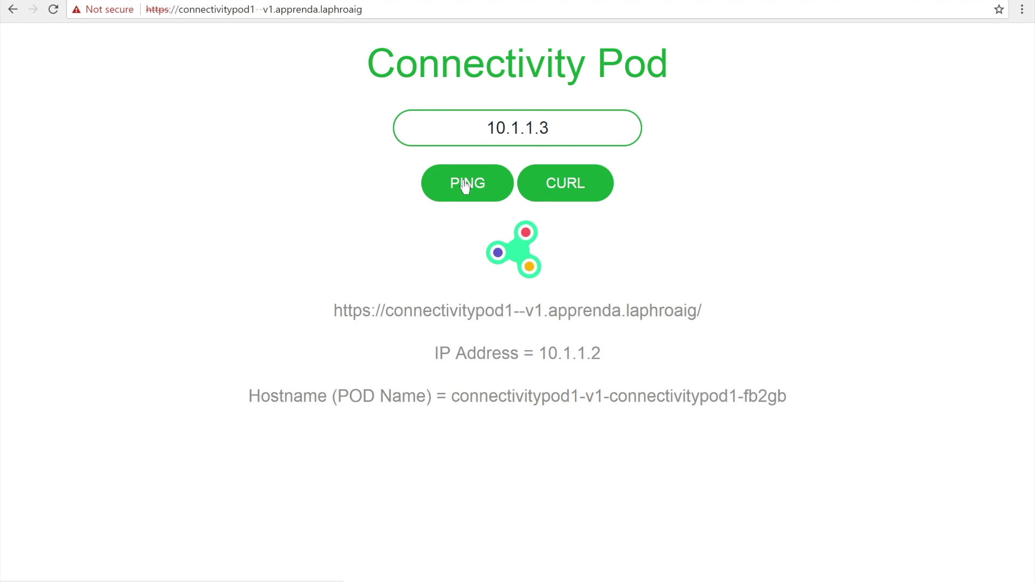
pyautogui.click(575, 132)
pyautogui.write(':3000')
pyautogui.click(550, 180)
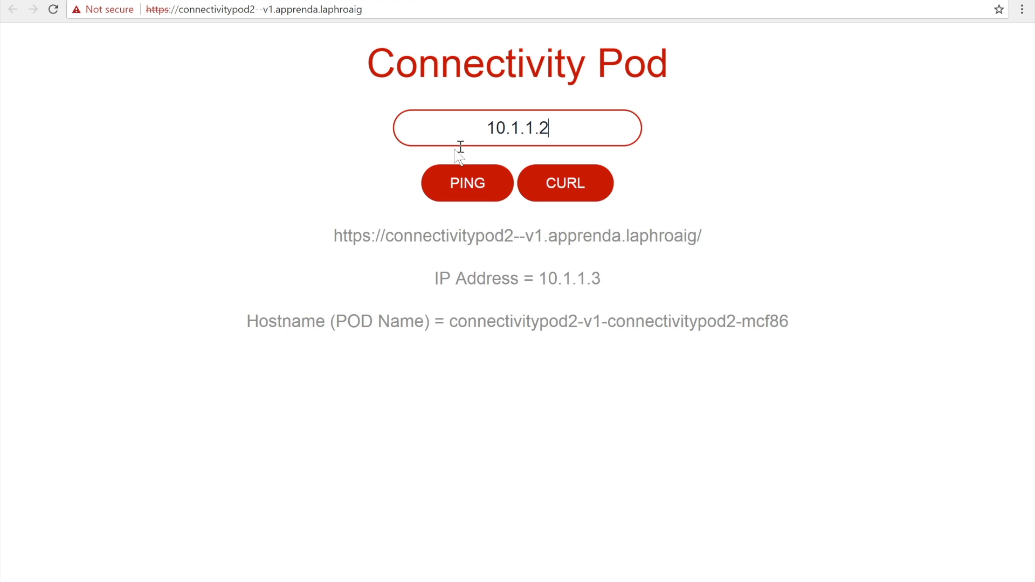
pyautogui.click(470, 175)
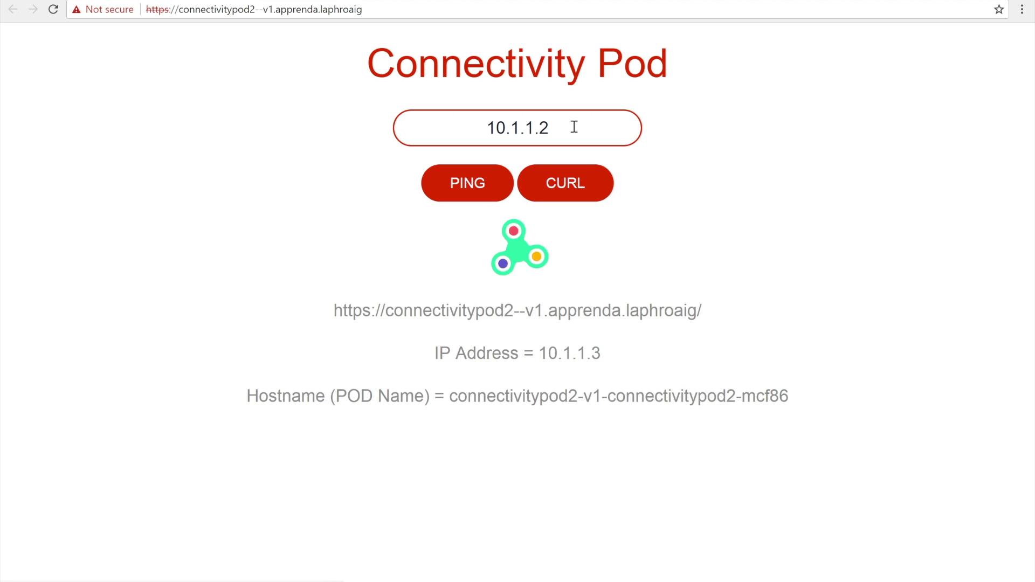
pyautogui.write(':3000')
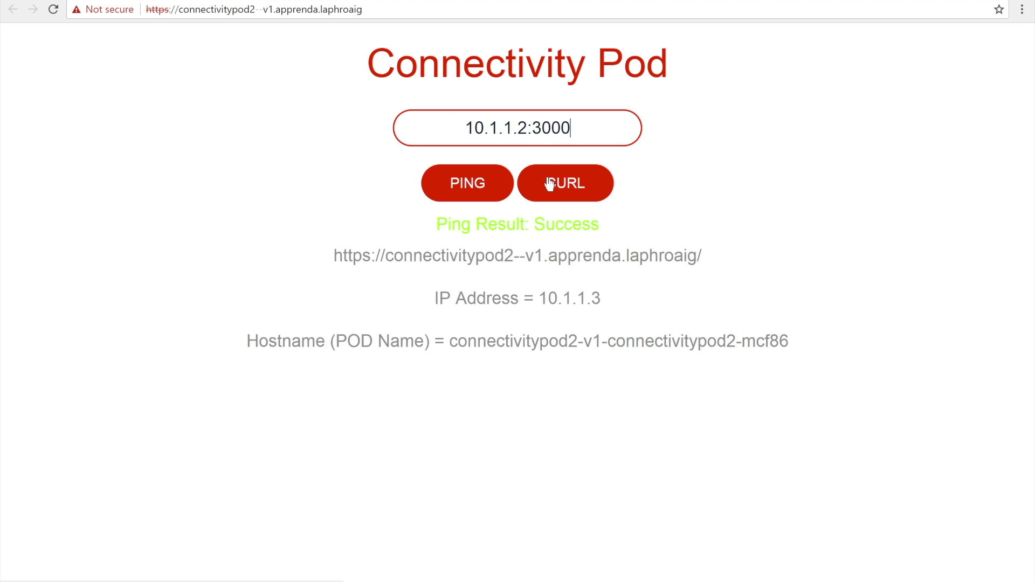
pyautogui.click(550, 184)
# - Ping google.com from pod 2 and save the Contiv and Kubernetes credentials
pyautogui.moveTo(593, 127); pyautogui.dragTo(413, 128)
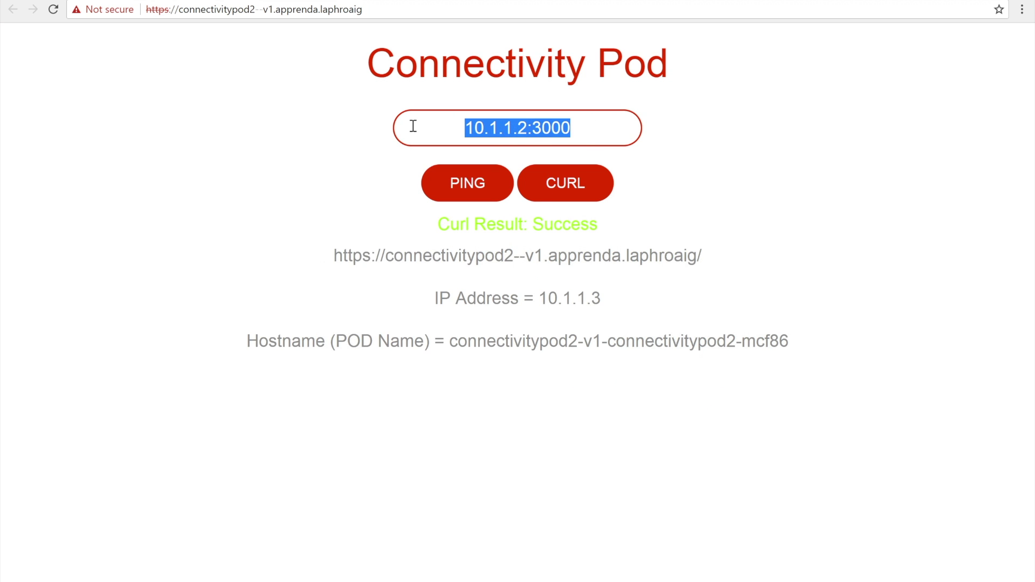
pyautogui.write('google.com')
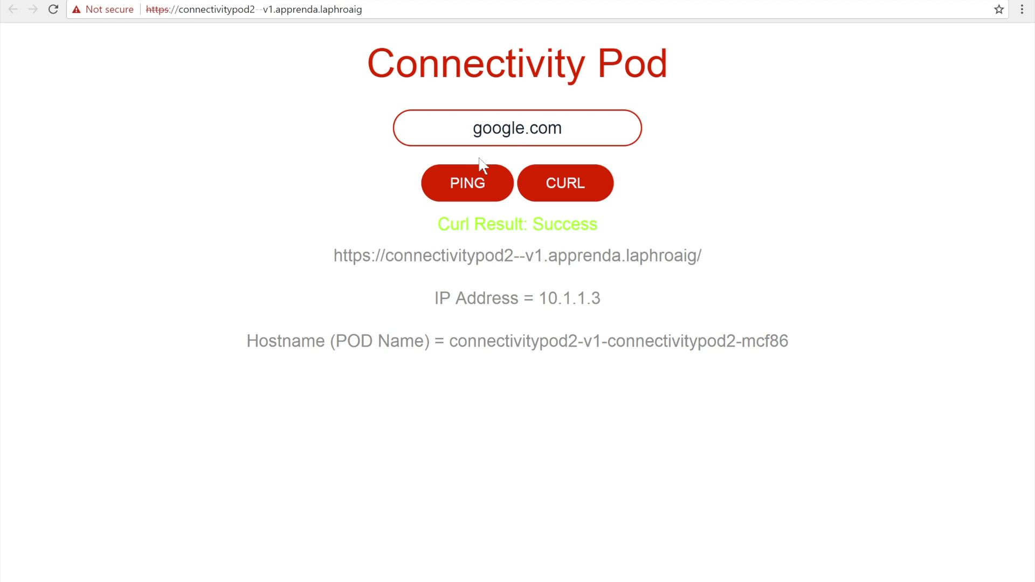
pyautogui.click(475, 168)
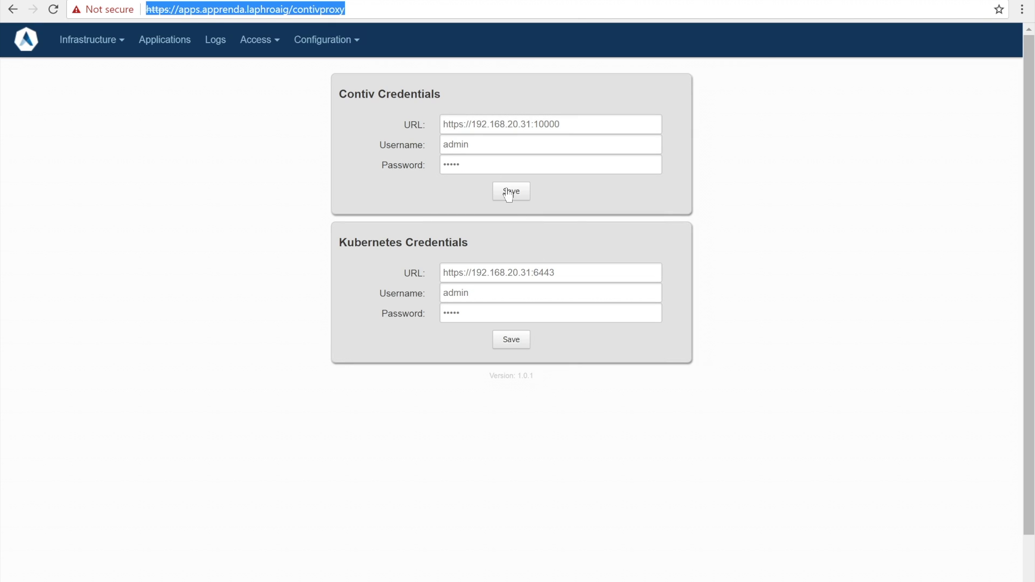
pyautogui.click(509, 193)
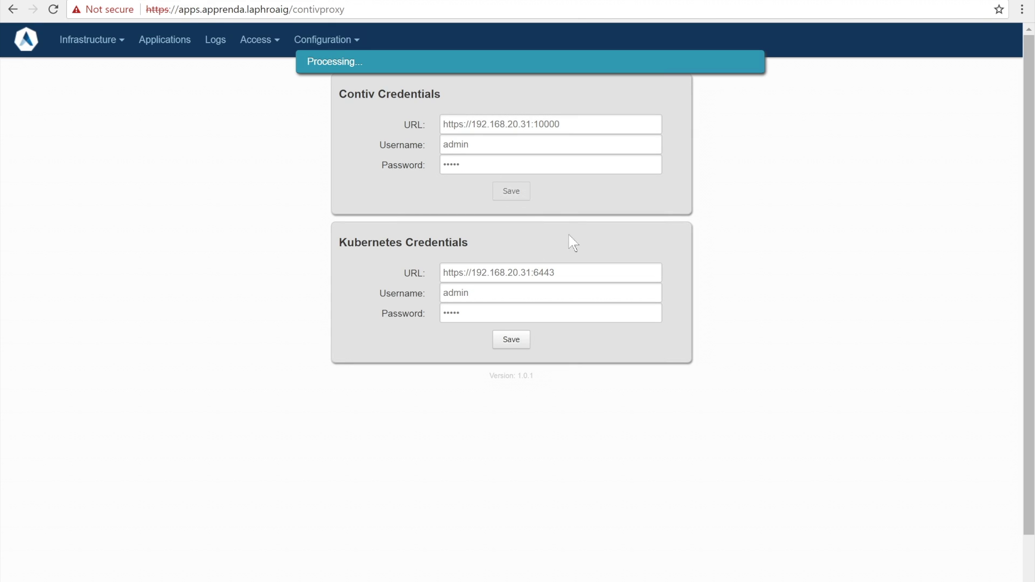
pyautogui.click(502, 337)
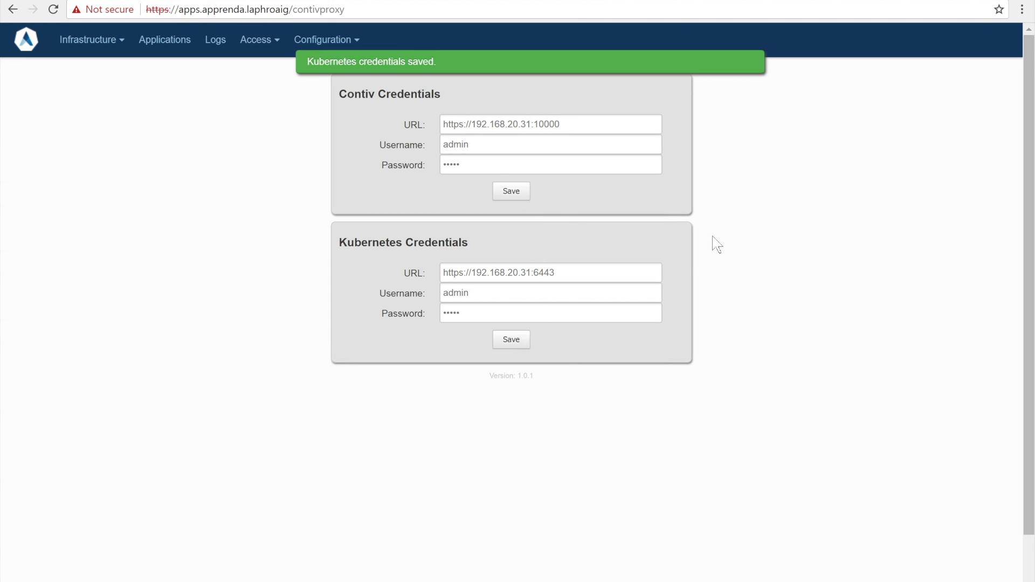